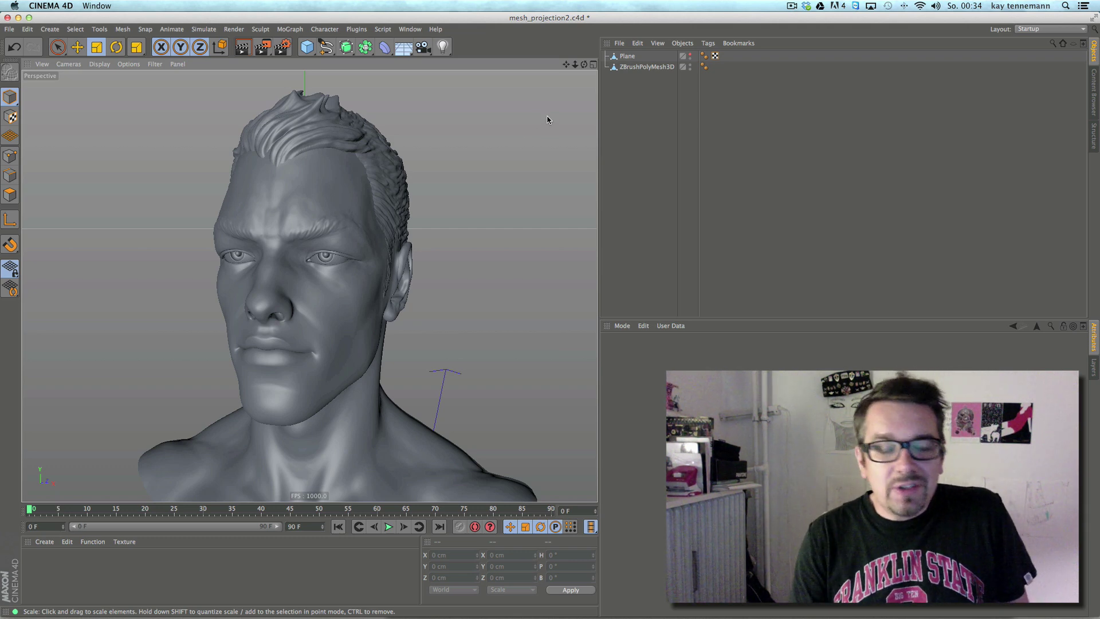
Select ZBrushPolyMesh3D and switch the viewport to Gouraud Shading (Lines).
{"action": "left_click", "coordinate": [408, 252]}
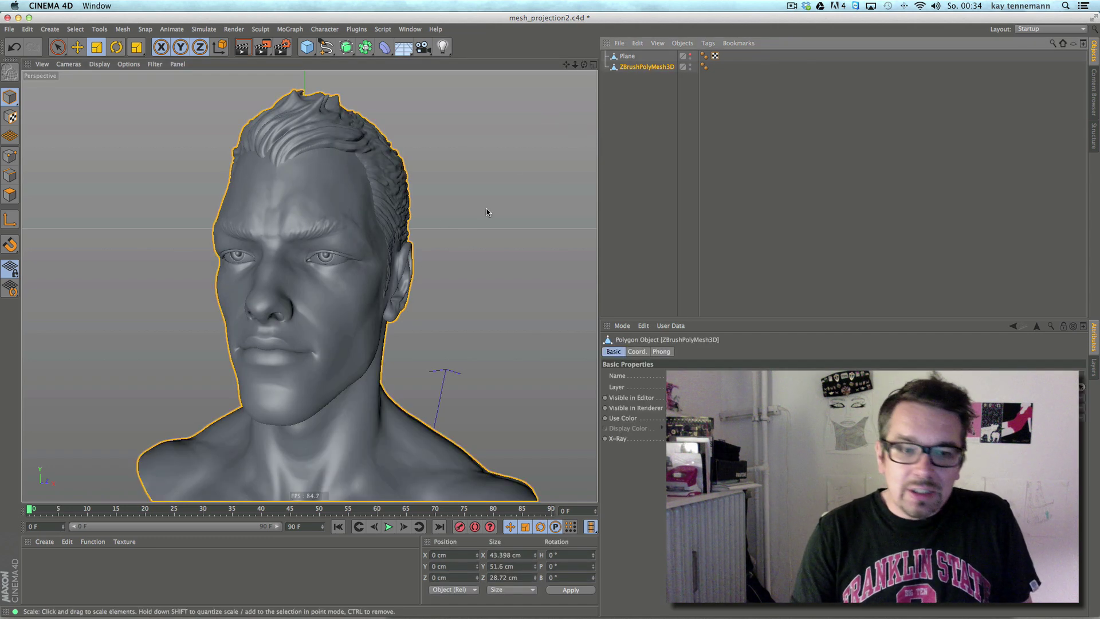
{"action": "left_click_drag", "start_coordinate": [459, 286], "coordinate": [408, 322], "text": "alt"}
{"action": "left_click", "coordinate": [99, 64]}
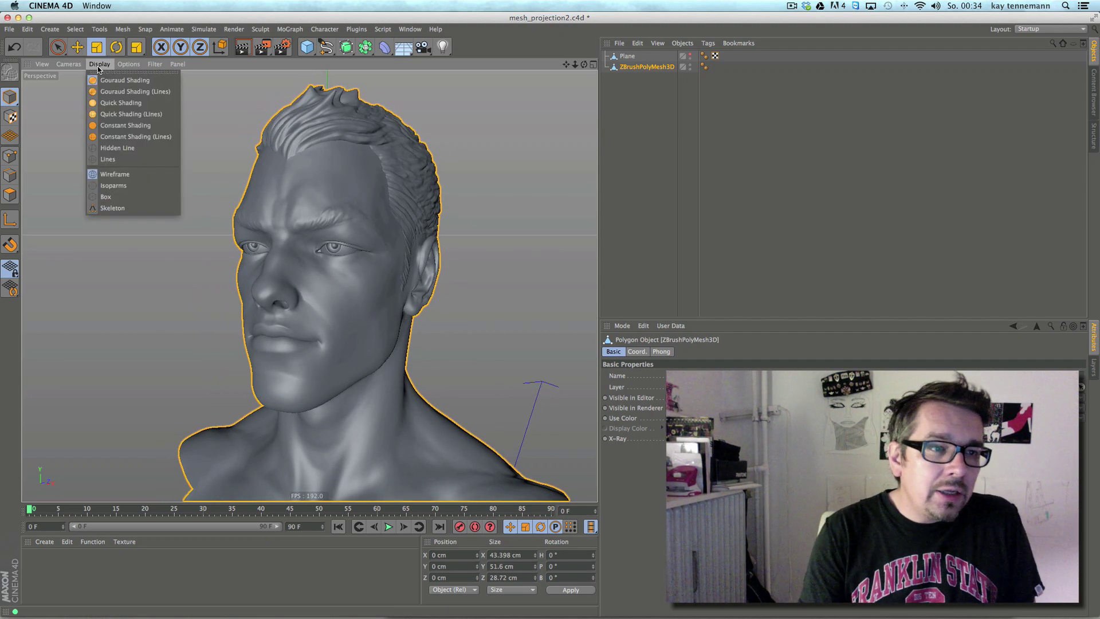
{"action": "left_click", "coordinate": [123, 92]}
Zoom in on the face to inspect the wireframe around the nose and cheeks.
{"action": "mouse_move", "coordinate": [284, 299]}
{"action": "right_mouse_down", "text": "alt"}
{"action": "mouse_move", "coordinate": [352, 295]}
{"action": "mouse_move", "coordinate": [434, 264]}
{"action": "right_mouse_up", "text": "alt"}
{"action": "left_click_drag", "start_coordinate": [434, 265], "coordinate": [339, 287], "text": "alt"}
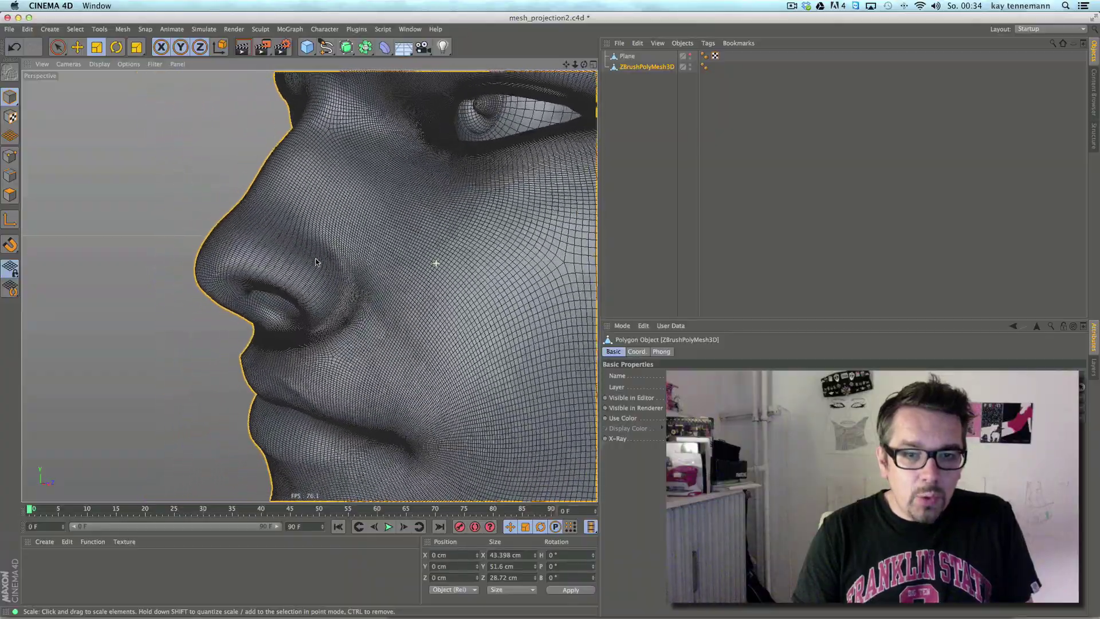
{"action": "scroll", "coordinate": [278, 266], "scroll_direction": "up", "scroll_amount": 3}
{"action": "scroll", "coordinate": [278, 263], "scroll_direction": "down", "scroll_amount": 10}
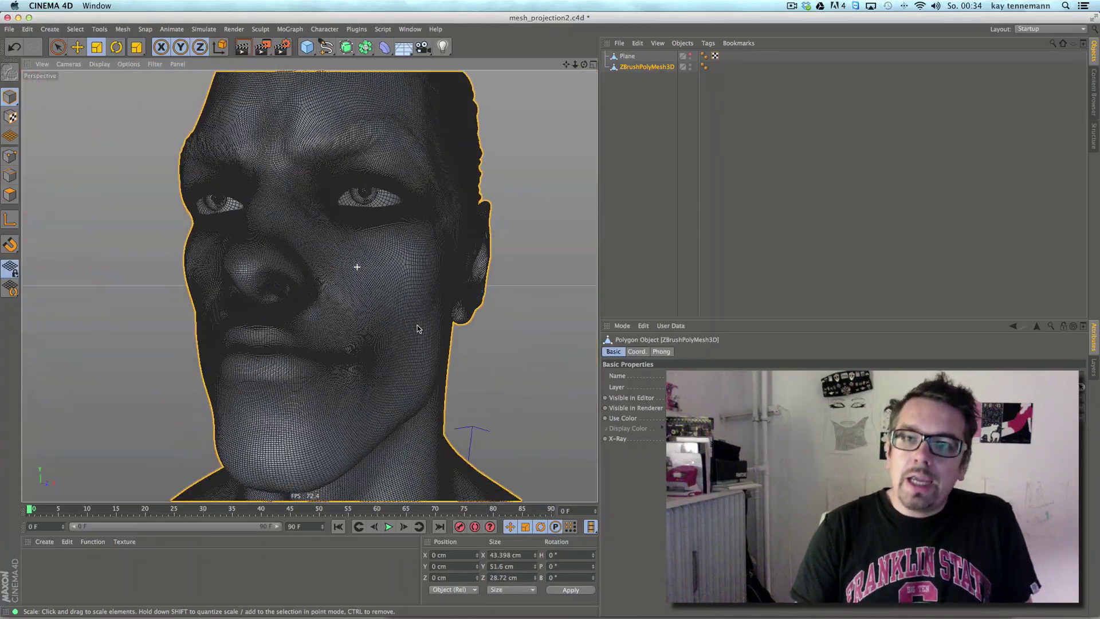
{"action": "scroll", "coordinate": [424, 303], "scroll_direction": "down", "scroll_amount": 5}
{"action": "scroll", "coordinate": [338, 299], "scroll_direction": "up", "scroll_amount": 3}
{"action": "scroll", "coordinate": [332, 281], "scroll_direction": "up", "scroll_amount": 3}
Turn on the Plane's editor visibility, then select both ZBrushPolyMesh3D and Plane.
{"action": "left_click", "coordinate": [690, 53]}
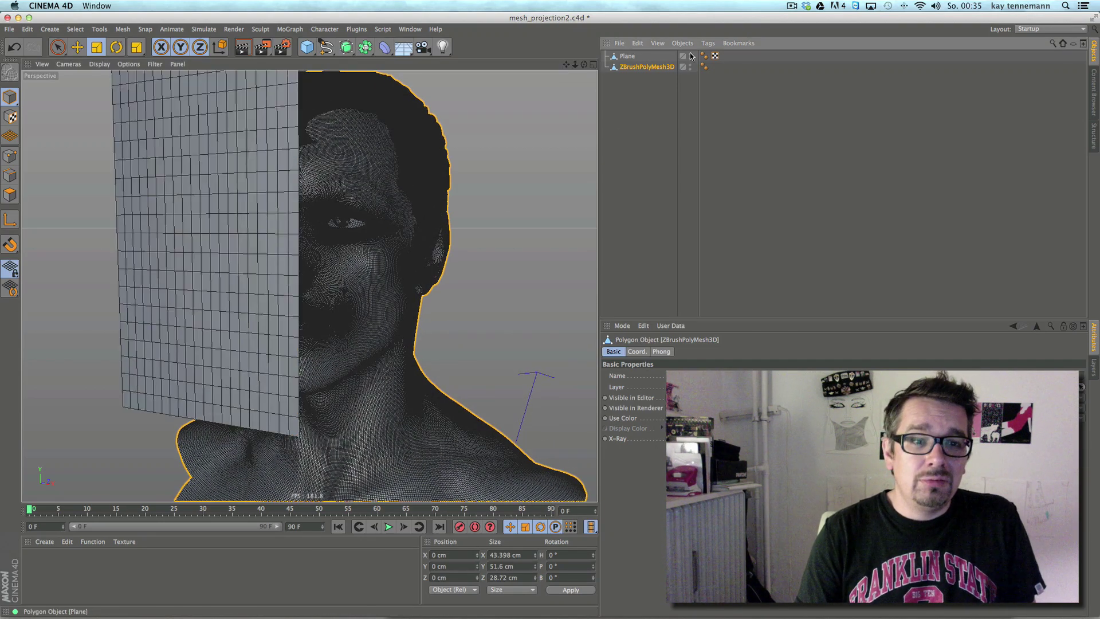
{"action": "scroll", "coordinate": [416, 270], "scroll_direction": "down", "scroll_amount": 3}
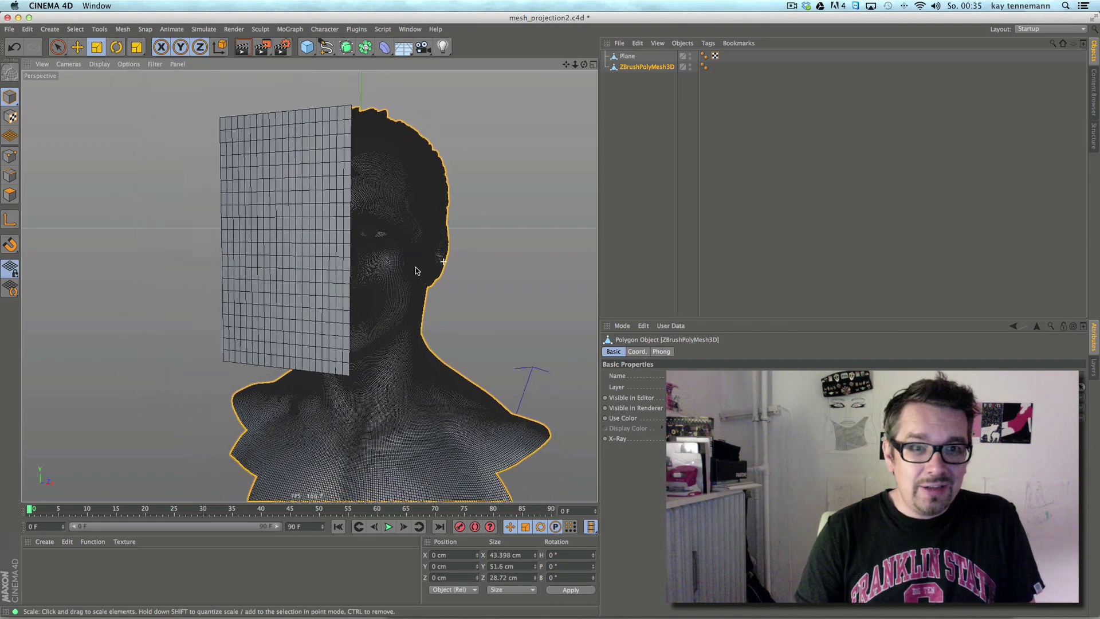
{"action": "scroll", "coordinate": [416, 270], "scroll_direction": "up", "scroll_amount": 4}
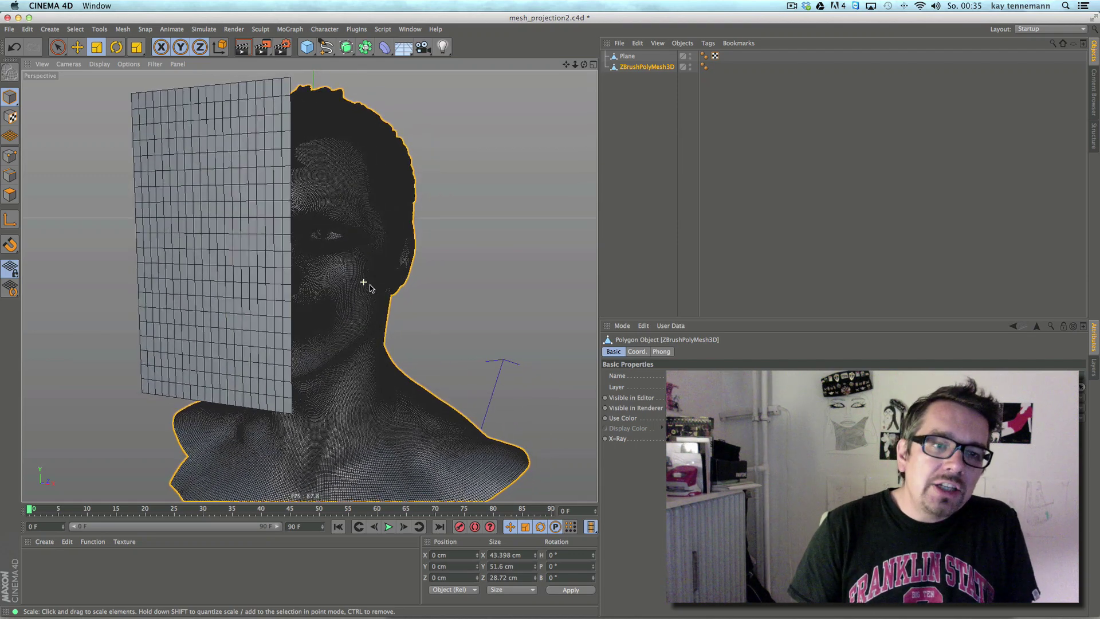
{"action": "left_click", "coordinate": [650, 145]}
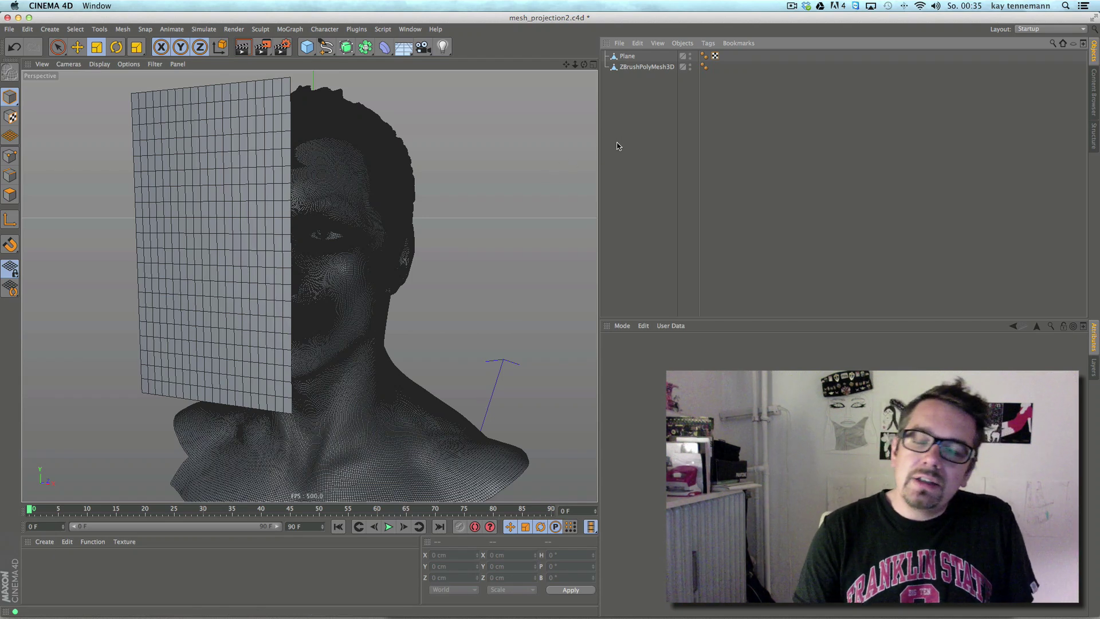
{"action": "left_click", "coordinate": [637, 66]}
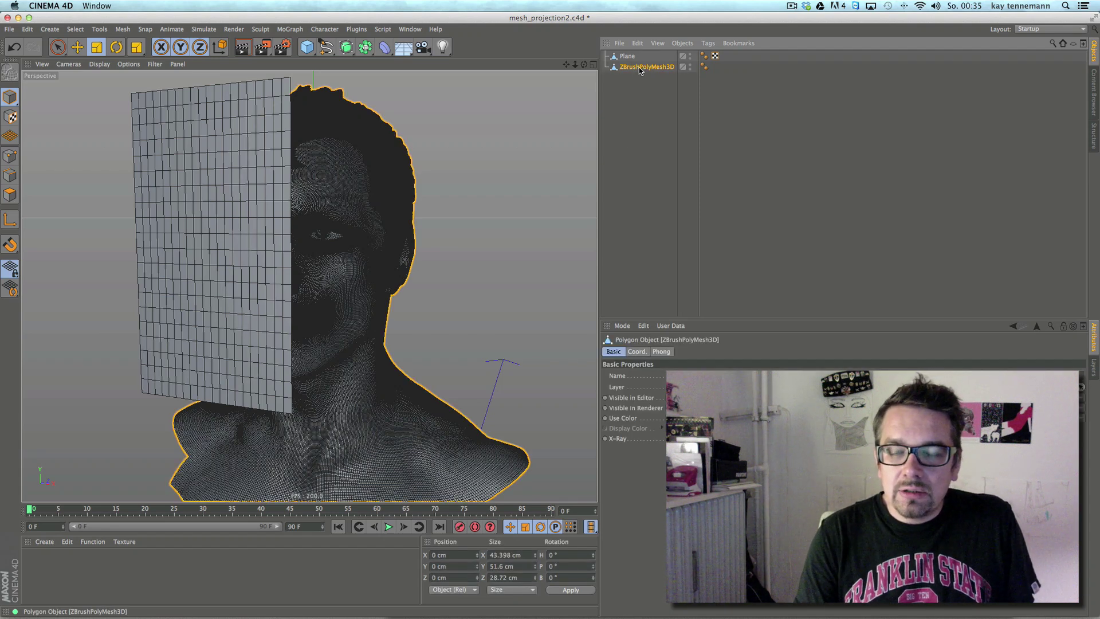
{"action": "left_click", "coordinate": [627, 57], "text": "shift"}
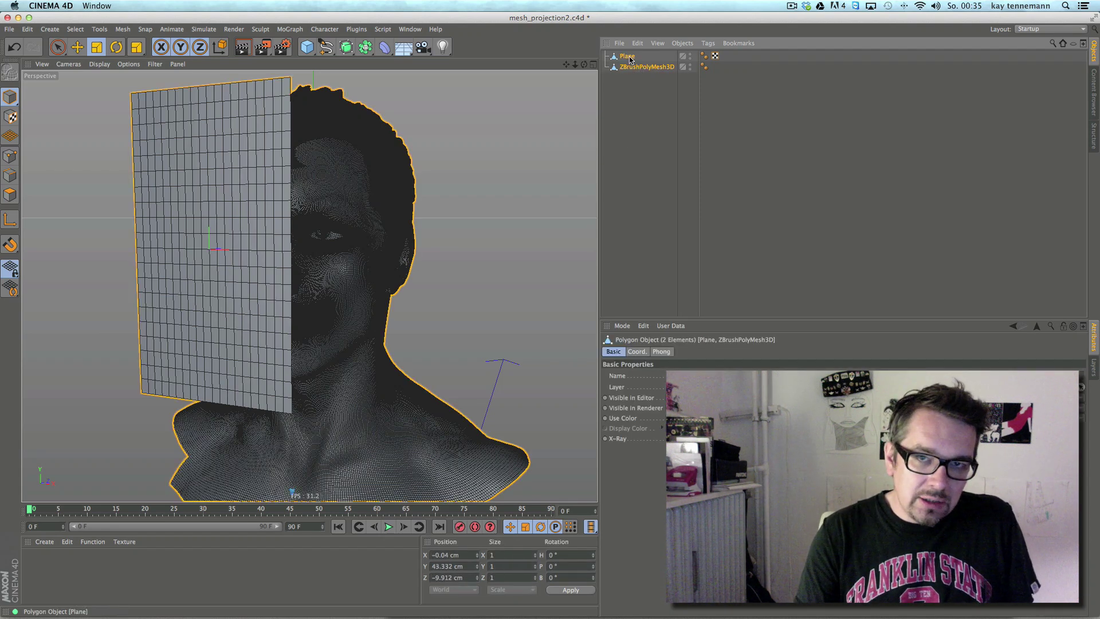
Open Sculpt > Project Mesh, with ZBrushPolyMesh3D as source and Plane as destination.
{"action": "left_click", "coordinate": [261, 28]}
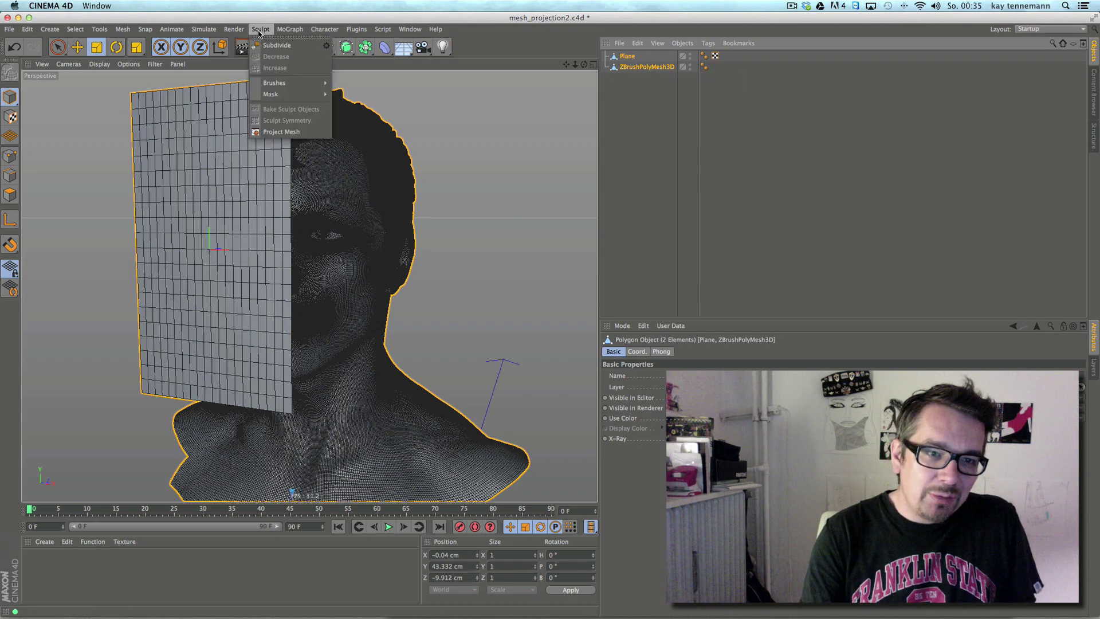
{"action": "left_click", "coordinate": [275, 132]}
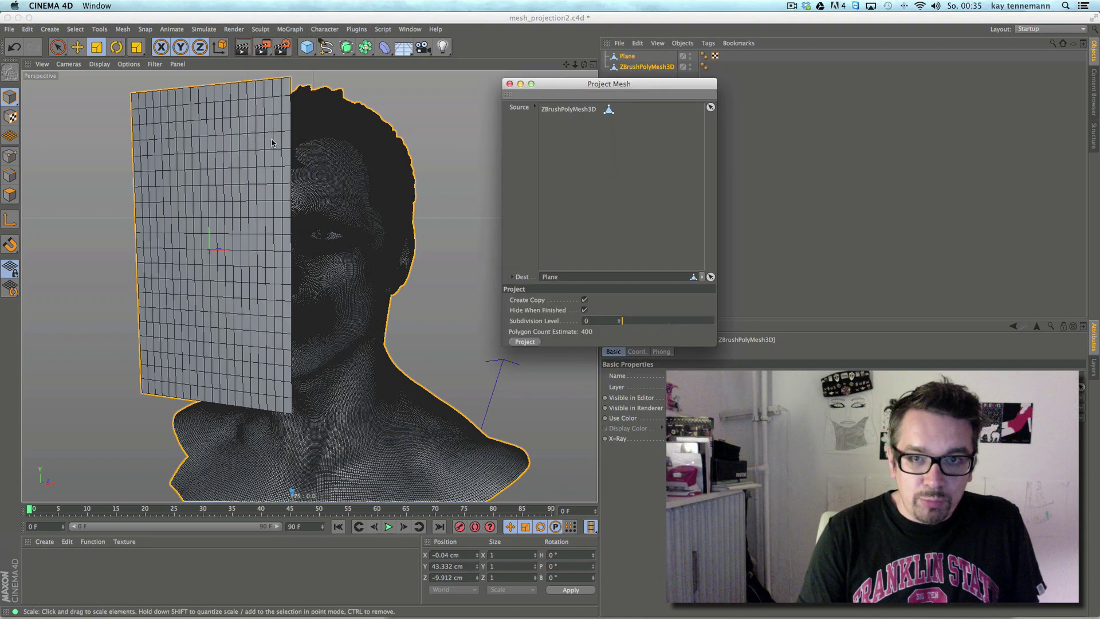
{"action": "left_click_drag", "start_coordinate": [560, 84], "coordinate": [448, 79]}
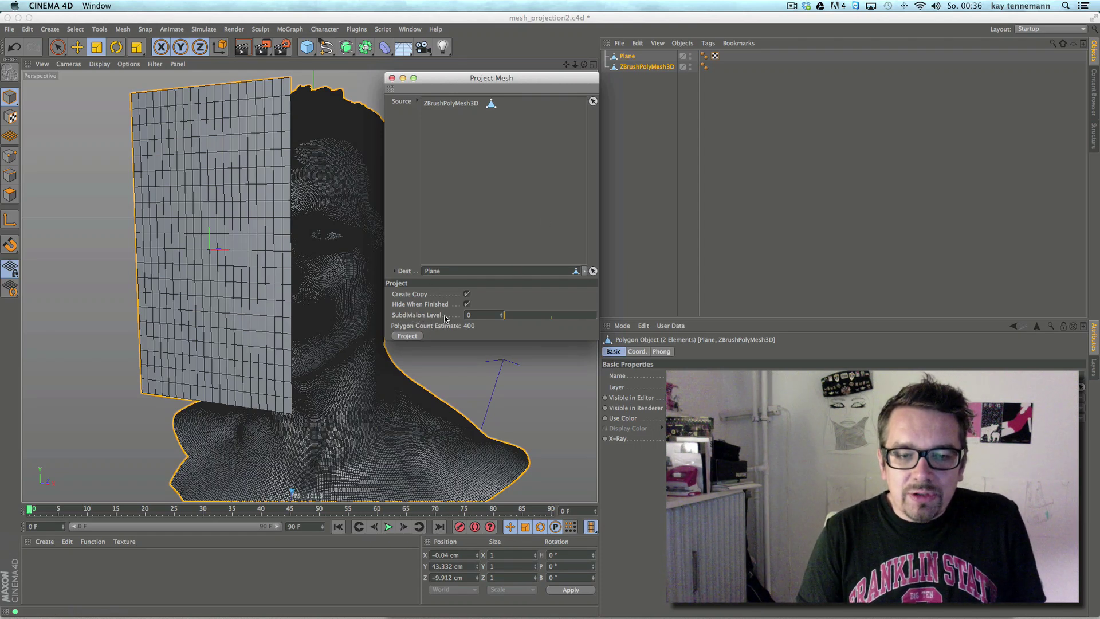
{"action": "left_click_drag", "start_coordinate": [244, 343], "coordinate": [256, 313], "text": "alt"}
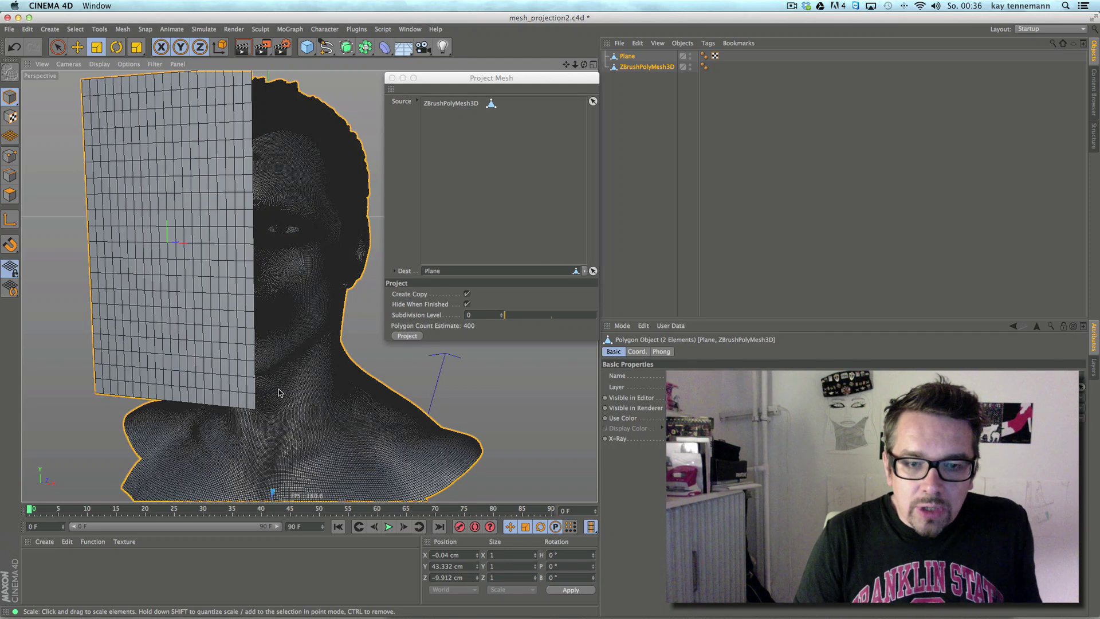
Project the head onto the plane at subdivision level 0 and orbit to check the result.
{"action": "left_click", "coordinate": [409, 336]}
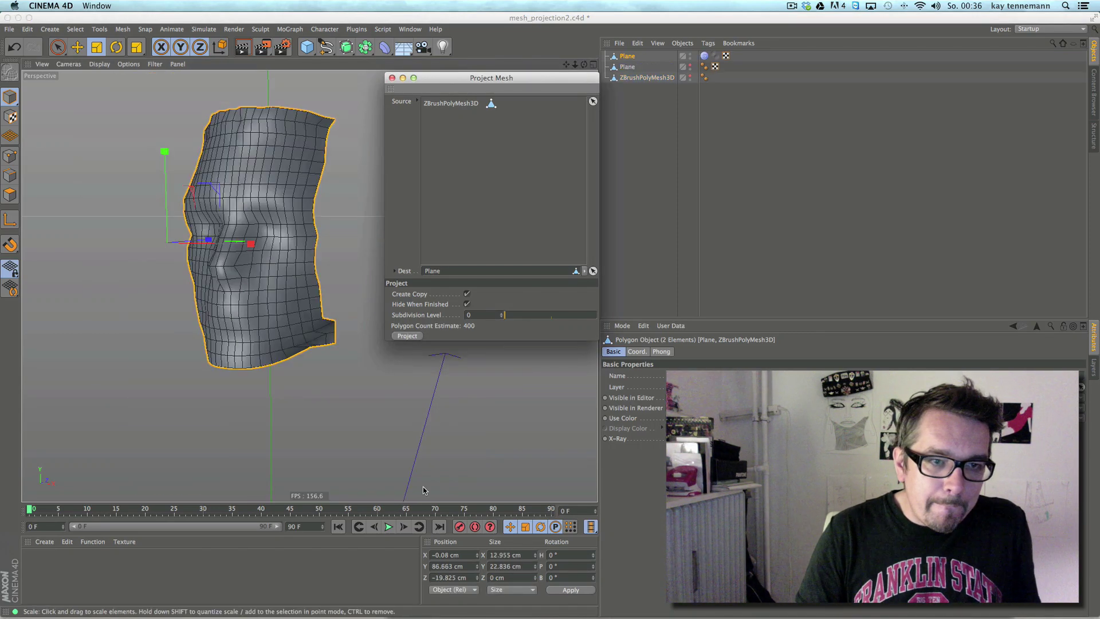
{"action": "left_click", "coordinate": [213, 328]}
{"action": "left_click_drag", "start_coordinate": [213, 329], "coordinate": [131, 223], "text": "alt"}
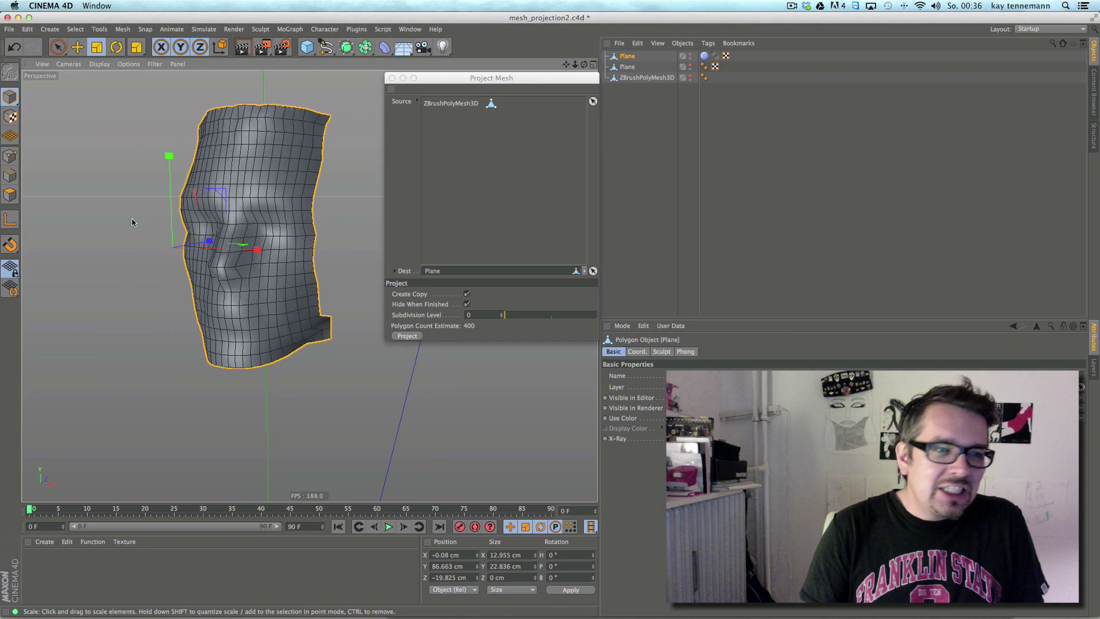
Undo, raise Subdivision Level to 1, and project again for a 1600-polygon face mesh.
{"action": "left_click", "coordinate": [13, 47]}
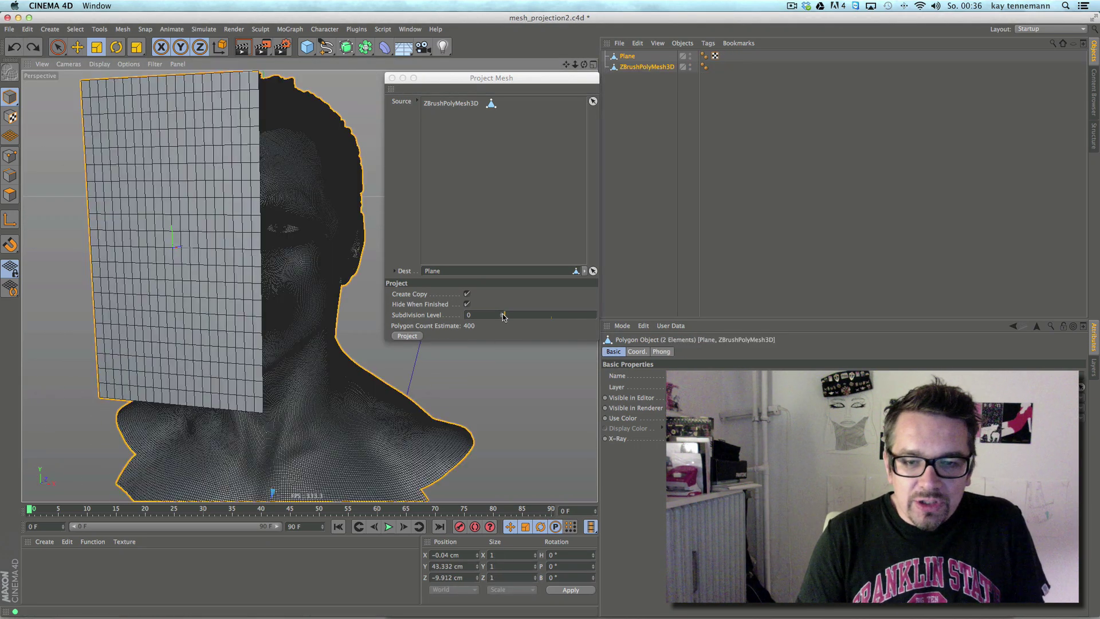
{"action": "left_click", "coordinate": [501, 313]}
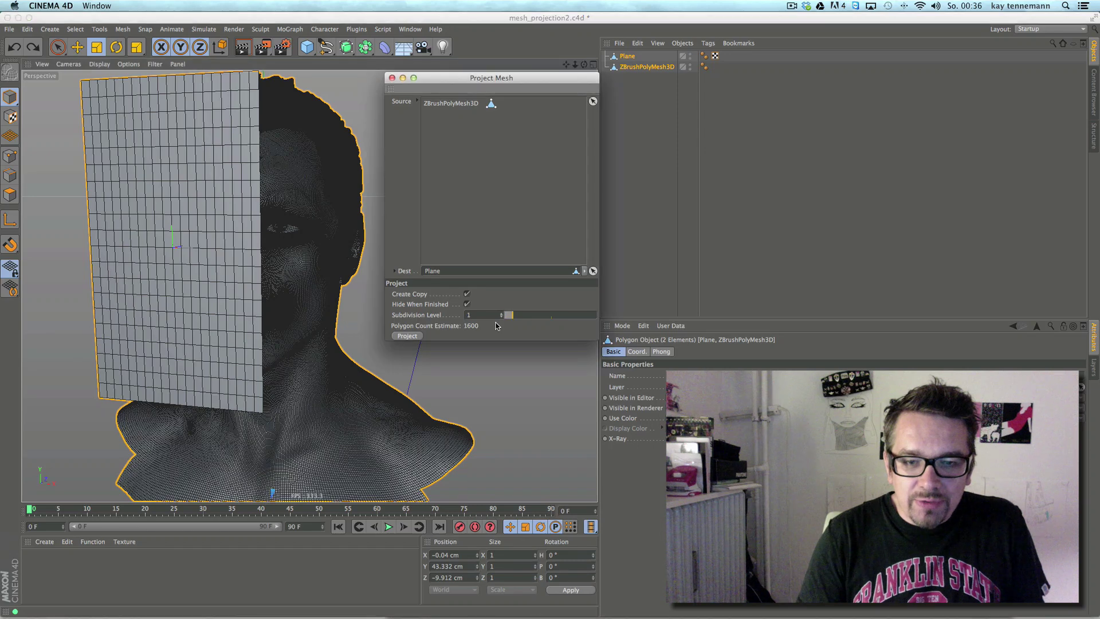
{"action": "left_click", "coordinate": [418, 337]}
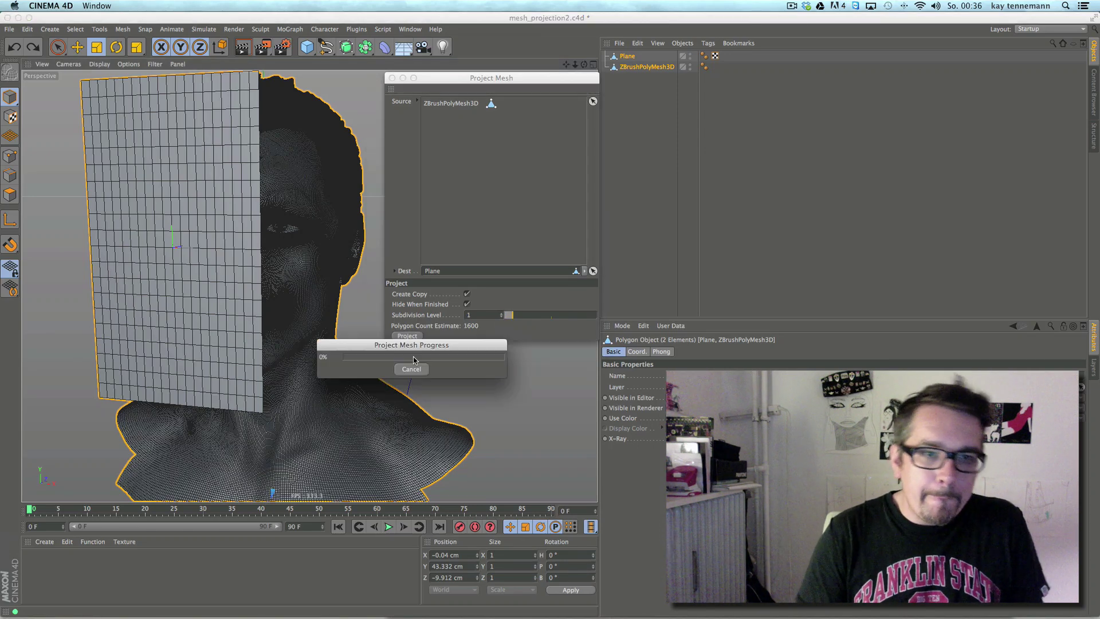
{"action": "left_click_drag", "start_coordinate": [272, 346], "coordinate": [302, 360], "text": "alt"}
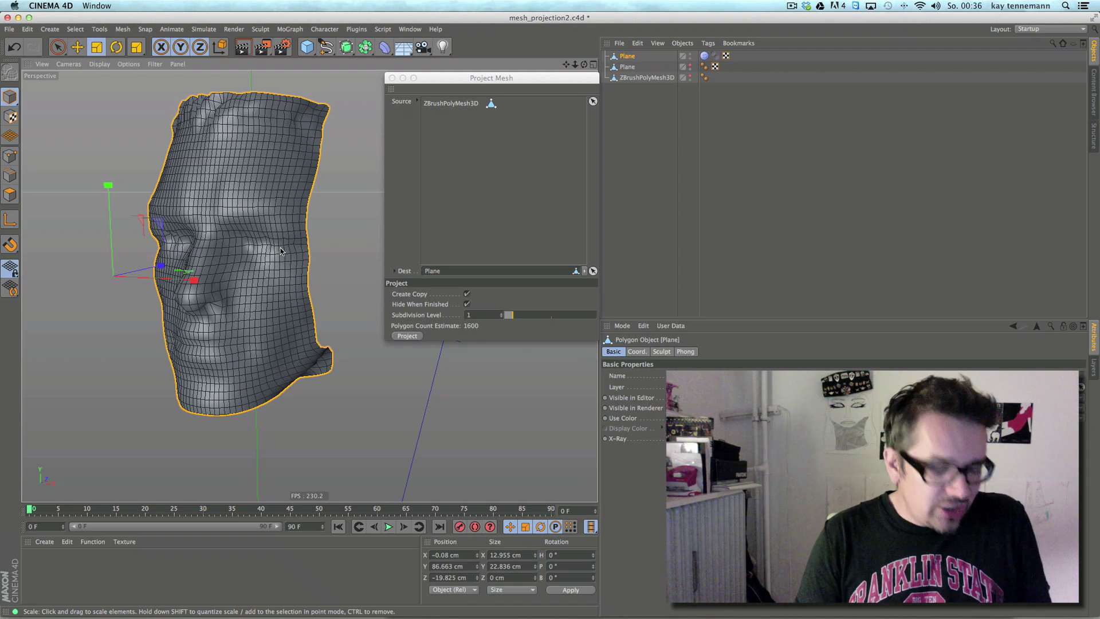
Orbit to review the projected face mesh in profile, then close the Project Mesh dialog.
{"action": "mouse_move", "coordinate": [282, 250]}
{"action": "left_mouse_down", "text": "alt"}
{"action": "mouse_move", "coordinate": [180, 242]}
{"action": "mouse_move", "coordinate": [298, 249]}
{"action": "mouse_move", "coordinate": [246, 258]}
{"action": "mouse_move", "coordinate": [269, 264]}
{"action": "mouse_move", "coordinate": [133, 263]}
{"action": "mouse_move", "coordinate": [177, 241]}
{"action": "mouse_move", "coordinate": [235, 248]}
{"action": "mouse_move", "coordinate": [398, 231]}
{"action": "mouse_move", "coordinate": [339, 216]}
{"action": "mouse_move", "coordinate": [278, 261]}
{"action": "left_mouse_up", "text": "alt"}
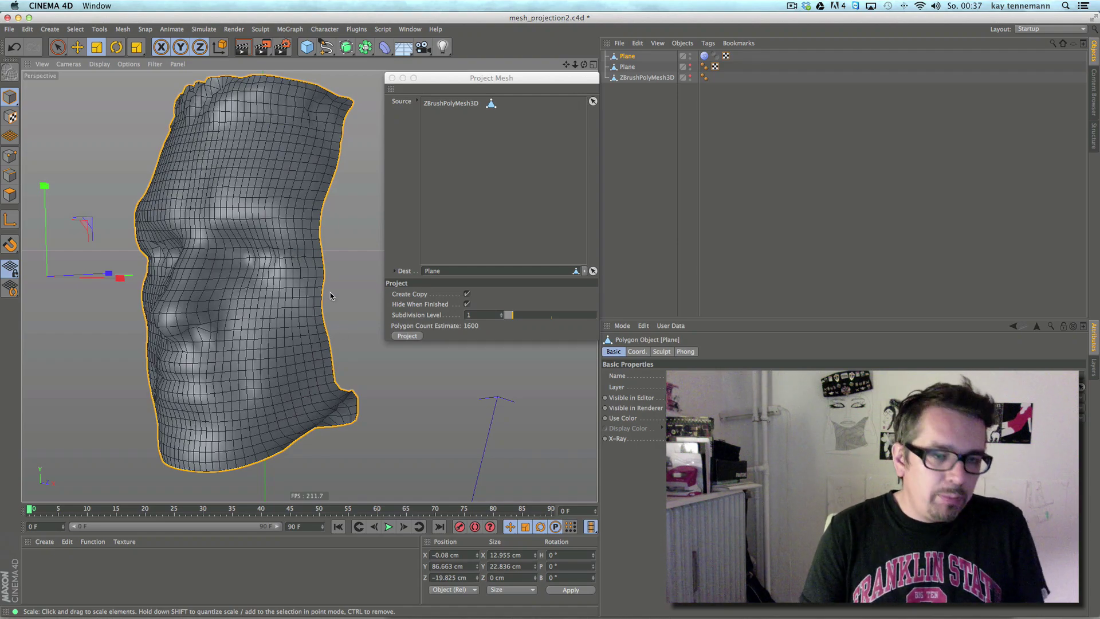
{"action": "left_click_drag", "start_coordinate": [283, 287], "coordinate": [261, 330], "text": "alt"}
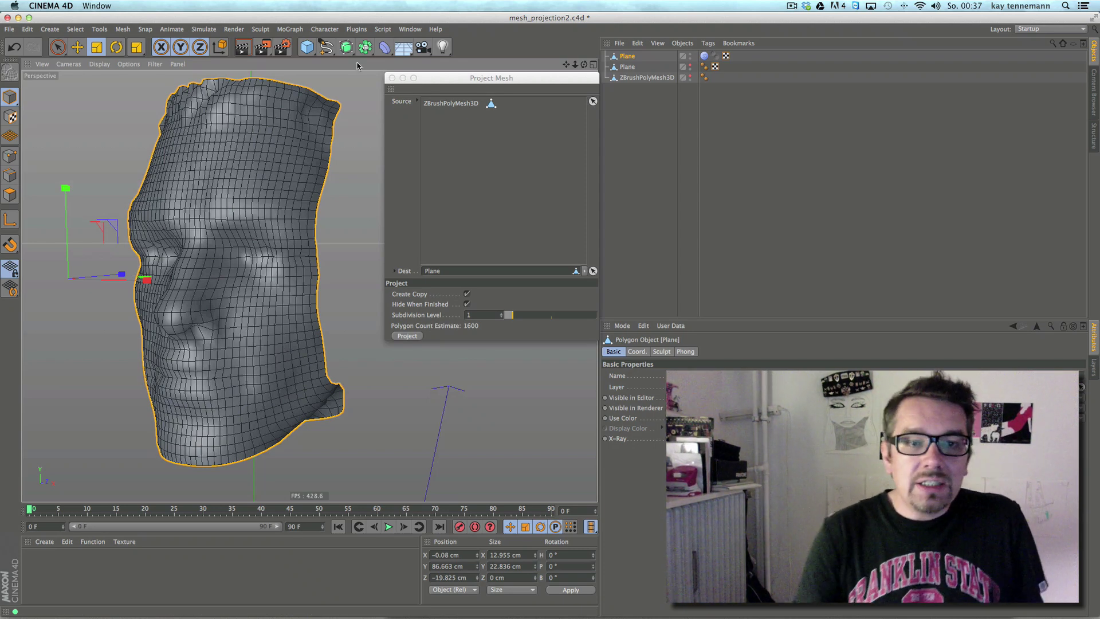
{"action": "left_click", "coordinate": [392, 78]}
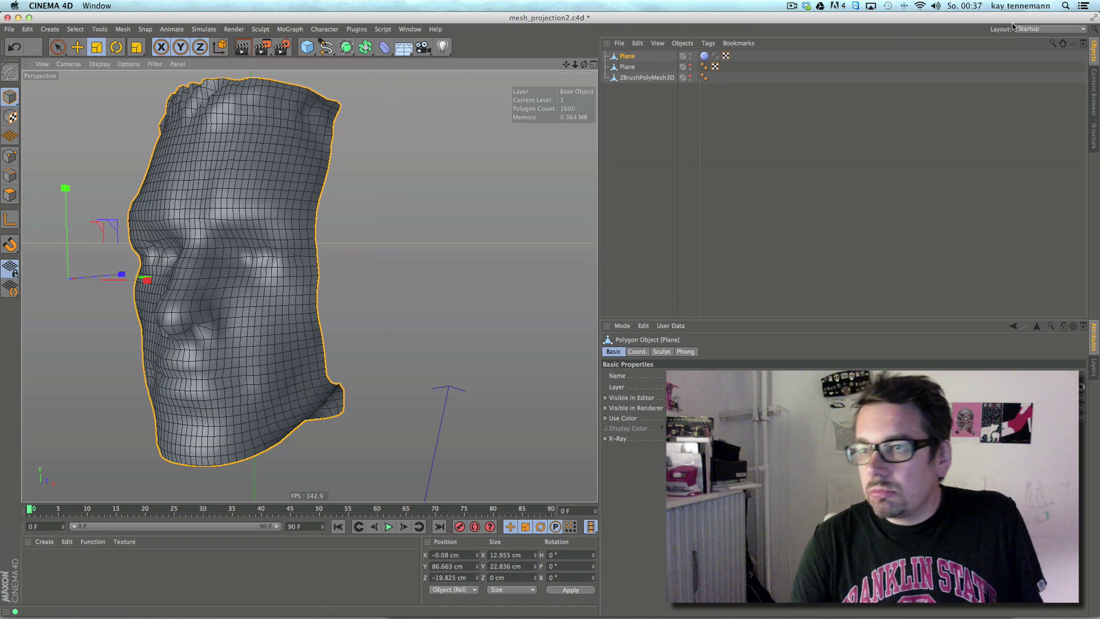
Switch to the Sculpting layout and drop the face mesh from level 1 to level 0 (400 polygons).
{"action": "left_click", "coordinate": [1028, 29]}
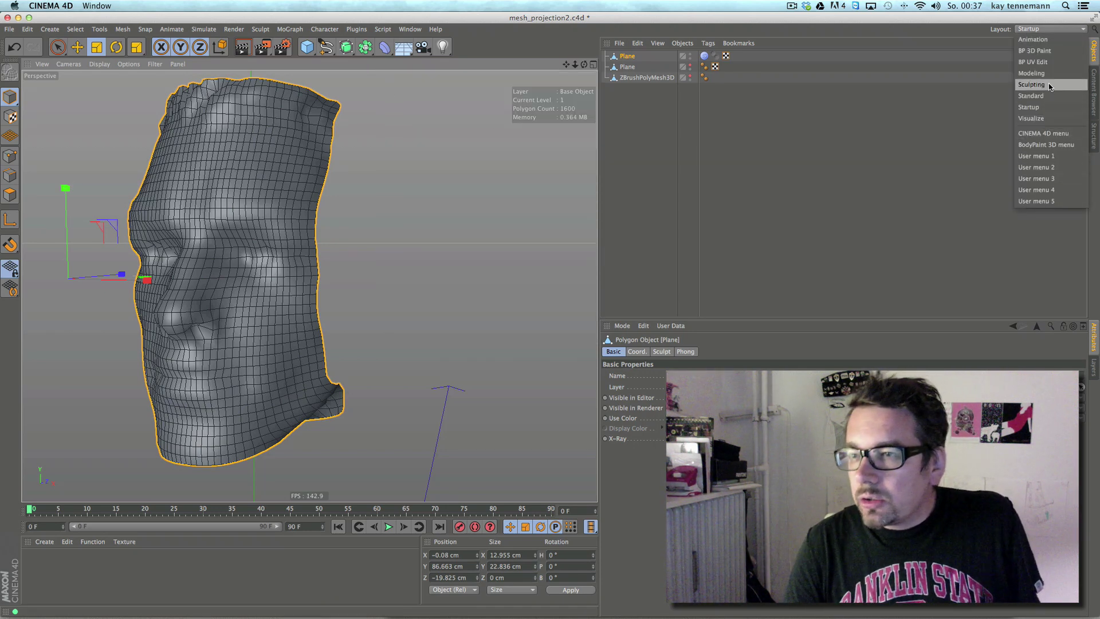
{"action": "left_click", "coordinate": [1031, 84]}
{"action": "left_click_drag", "start_coordinate": [329, 353], "coordinate": [383, 343], "text": "alt"}
{"action": "left_click", "coordinate": [672, 91]}
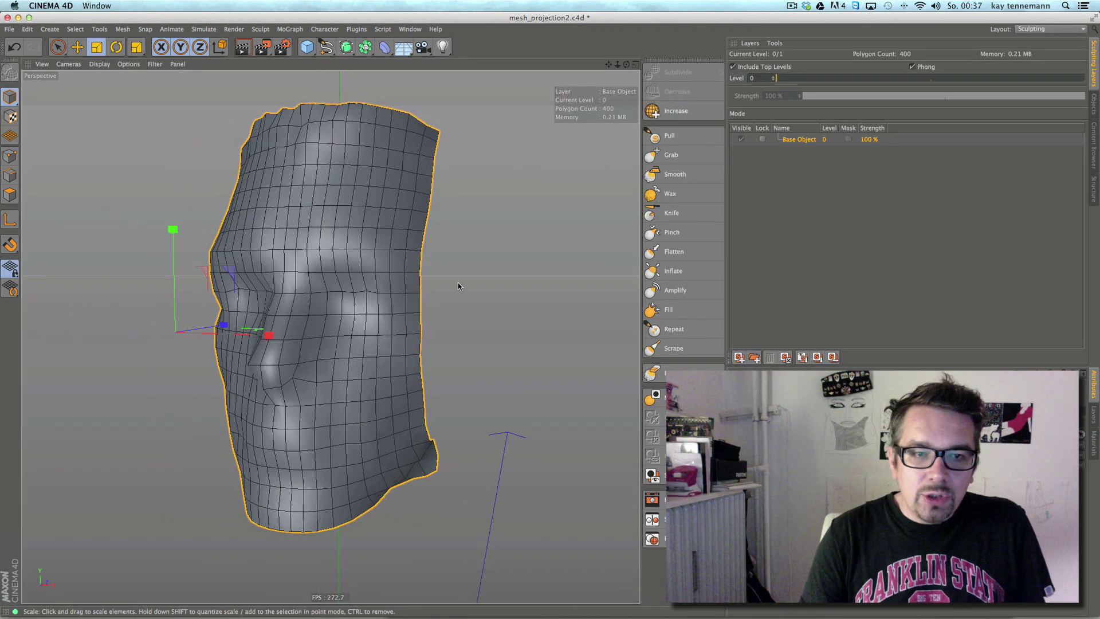
{"action": "mouse_move", "coordinate": [454, 287]}
{"action": "left_mouse_down", "text": "alt"}
{"action": "mouse_move", "coordinate": [265, 297]}
{"action": "mouse_move", "coordinate": [381, 277]}
{"action": "mouse_move", "coordinate": [459, 281]}
{"action": "left_mouse_up", "text": "alt"}
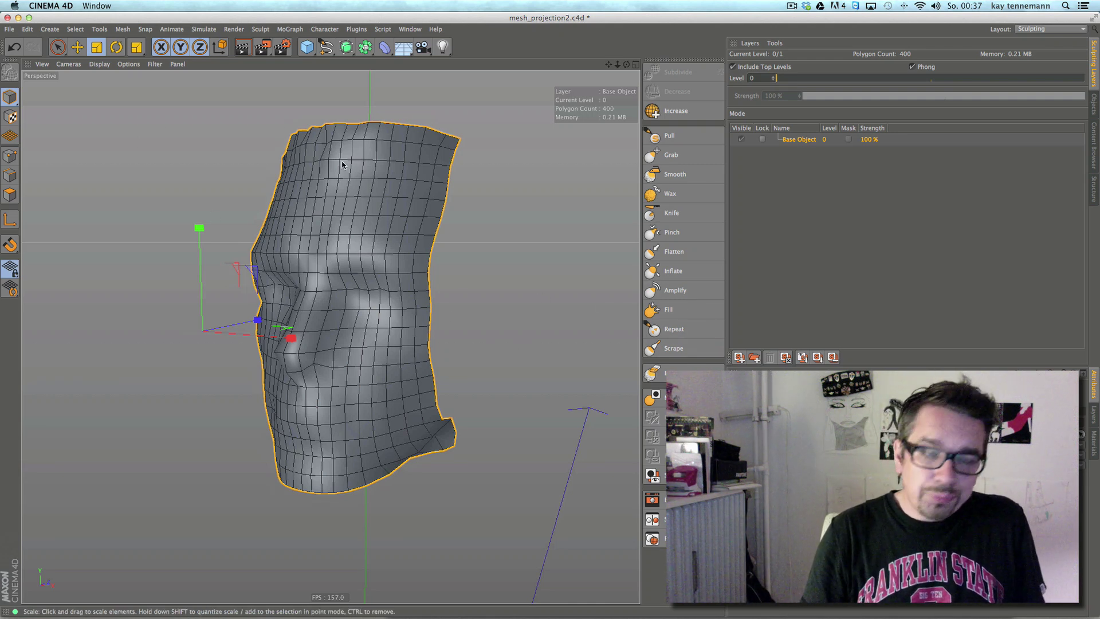
{"action": "scroll", "coordinate": [408, 234], "scroll_direction": "down", "scroll_amount": 5}
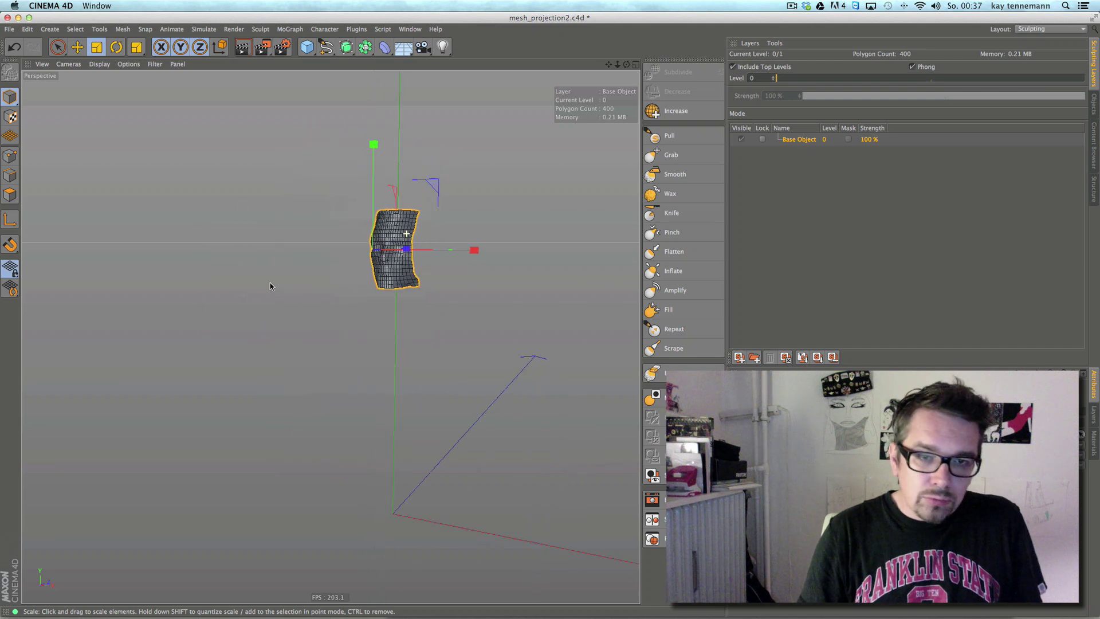
Add a Plane primitive, view it from above, and make it an editable polygon object.
{"action": "left_click", "coordinate": [307, 47]}
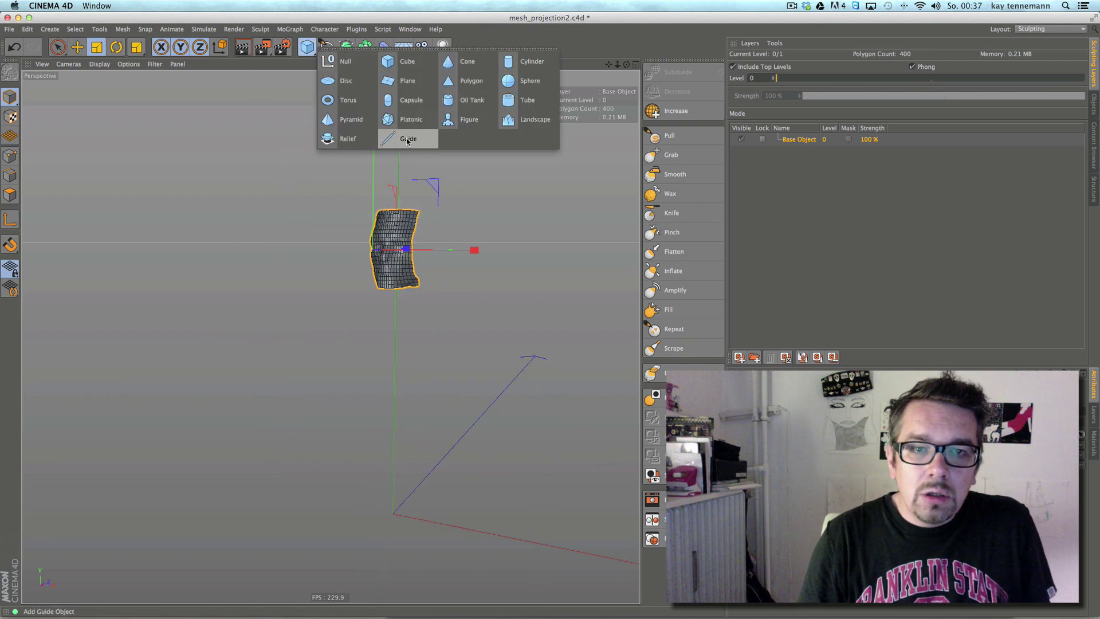
{"action": "left_click", "coordinate": [407, 84]}
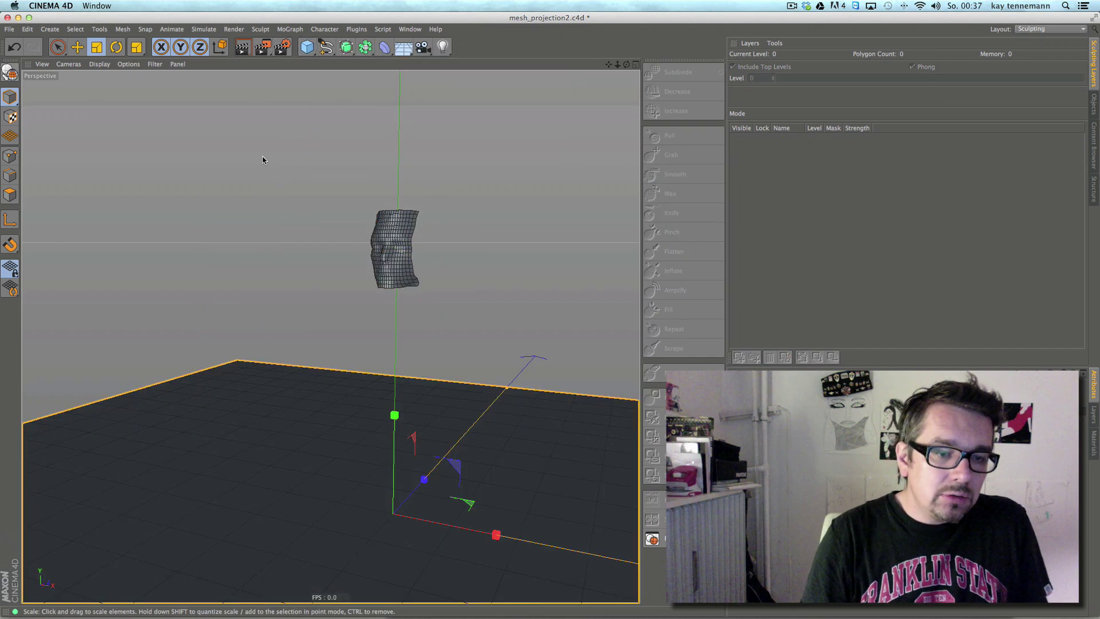
{"action": "scroll", "coordinate": [258, 240], "scroll_direction": "down", "scroll_amount": 5}
{"action": "left_click_drag", "start_coordinate": [295, 259], "coordinate": [329, 326], "text": "alt"}
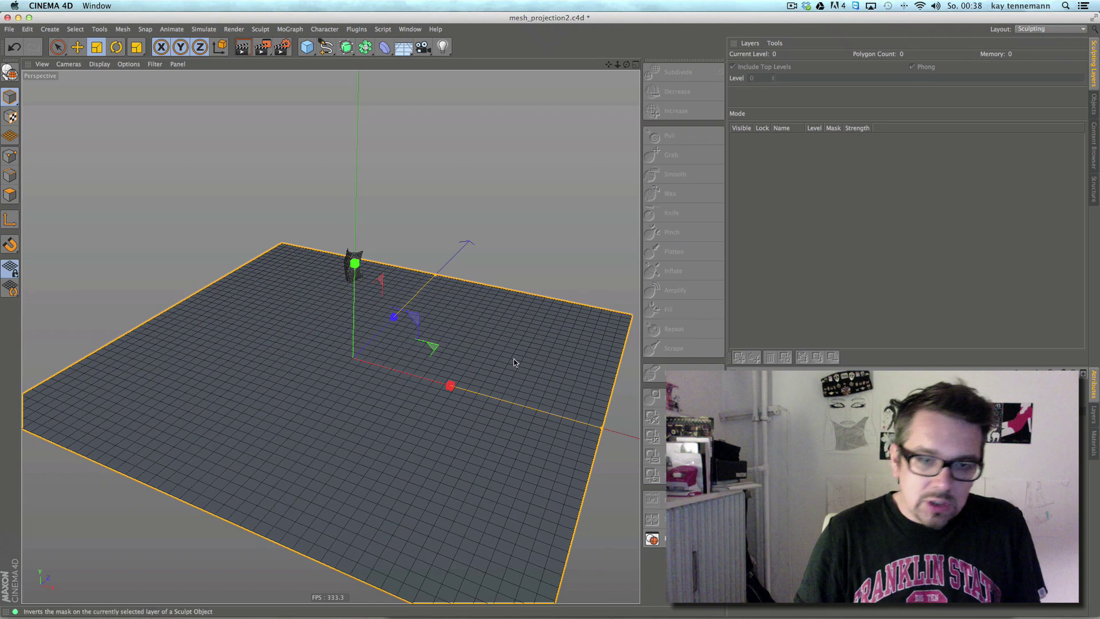
{"action": "left_click", "coordinate": [10, 73]}
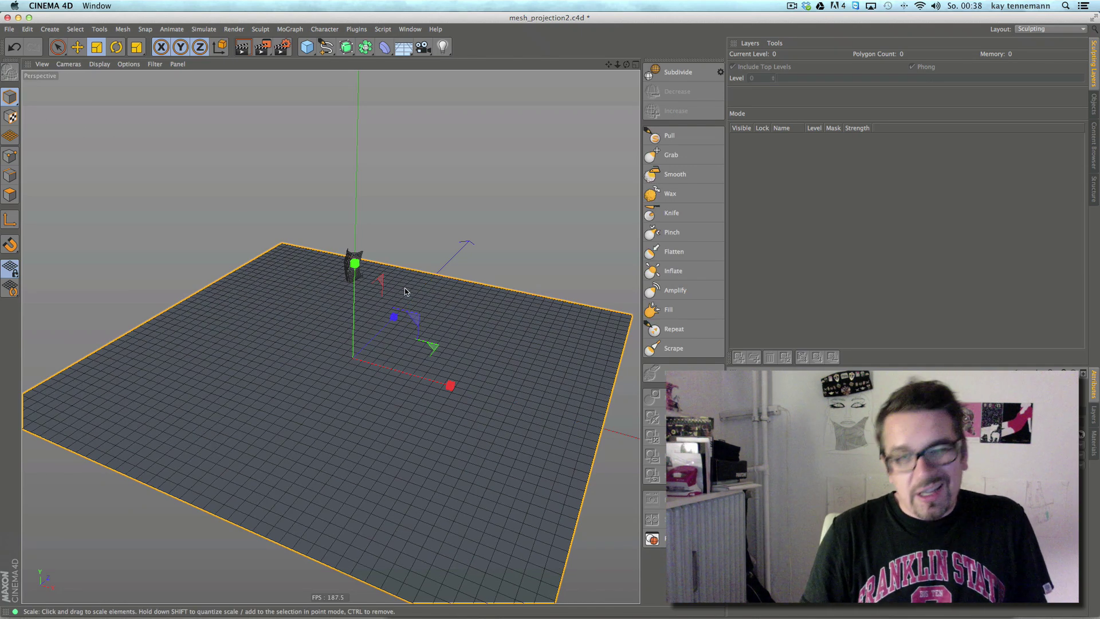
{"action": "scroll", "coordinate": [381, 249], "scroll_direction": "up", "scroll_amount": 10}
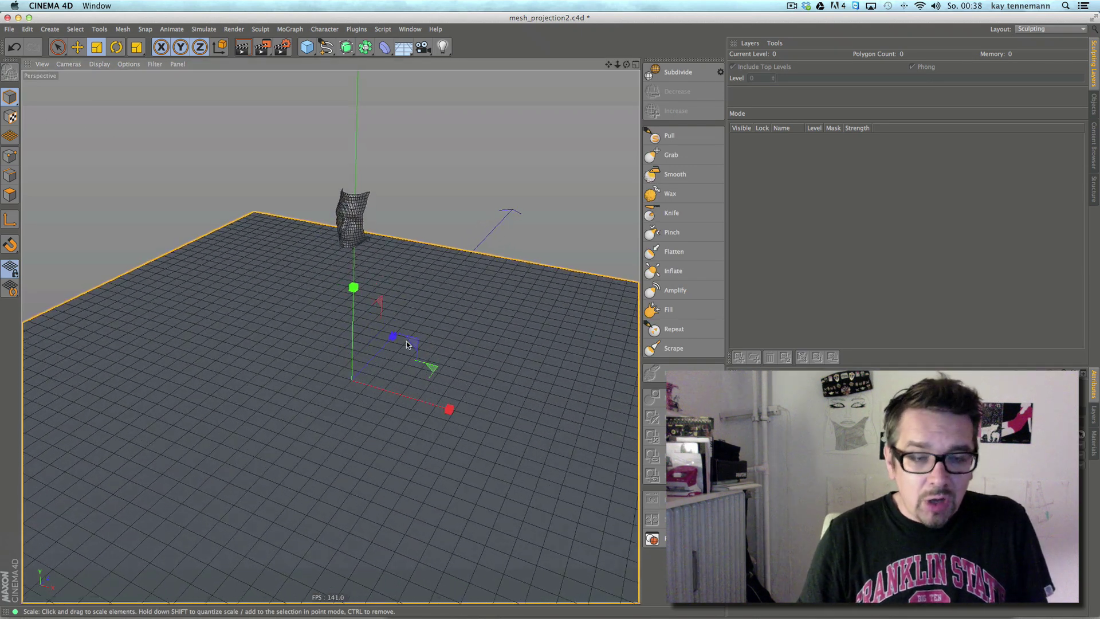
{"action": "scroll", "coordinate": [381, 250], "scroll_direction": "down", "scroll_amount": 6}
{"action": "scroll", "coordinate": [380, 322], "scroll_direction": "up", "scroll_amount": 3}
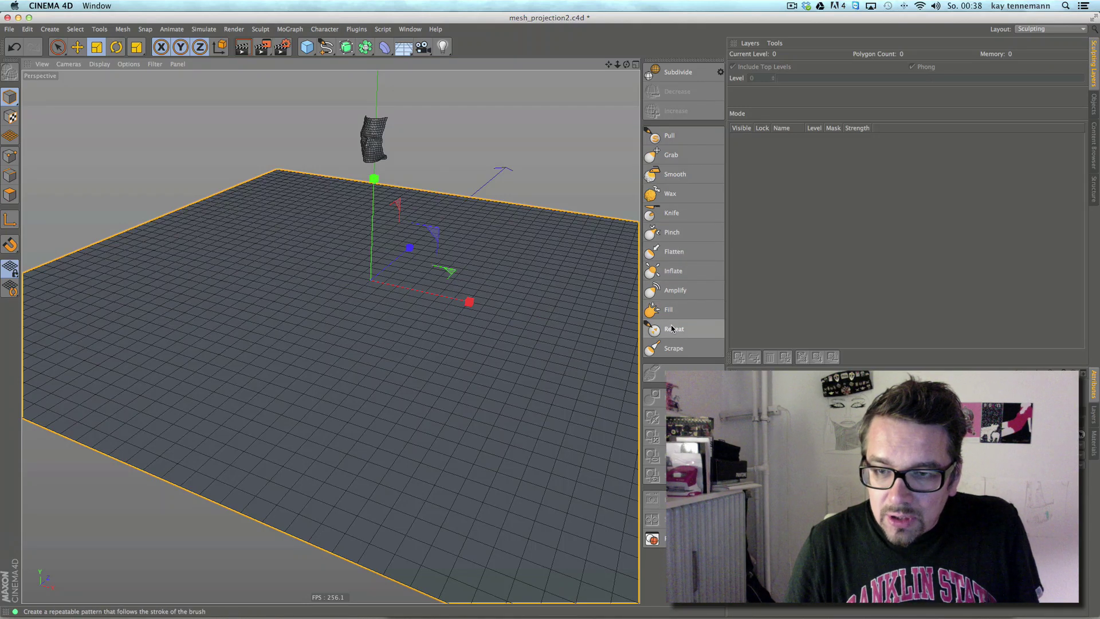
Paint several Inflate brush strokes to raise rolling bumps across the editable plane.
{"action": "left_click", "coordinate": [677, 273]}
{"action": "mouse_move", "coordinate": [319, 314]}
{"action": "left_mouse_down"}
{"action": "mouse_move", "coordinate": [394, 374]}
{"action": "mouse_move", "coordinate": [340, 297]}
{"action": "mouse_move", "coordinate": [227, 316]}
{"action": "mouse_move", "coordinate": [320, 315]}
{"action": "mouse_move", "coordinate": [372, 329]}
{"action": "mouse_move", "coordinate": [277, 356]}
{"action": "left_mouse_up"}
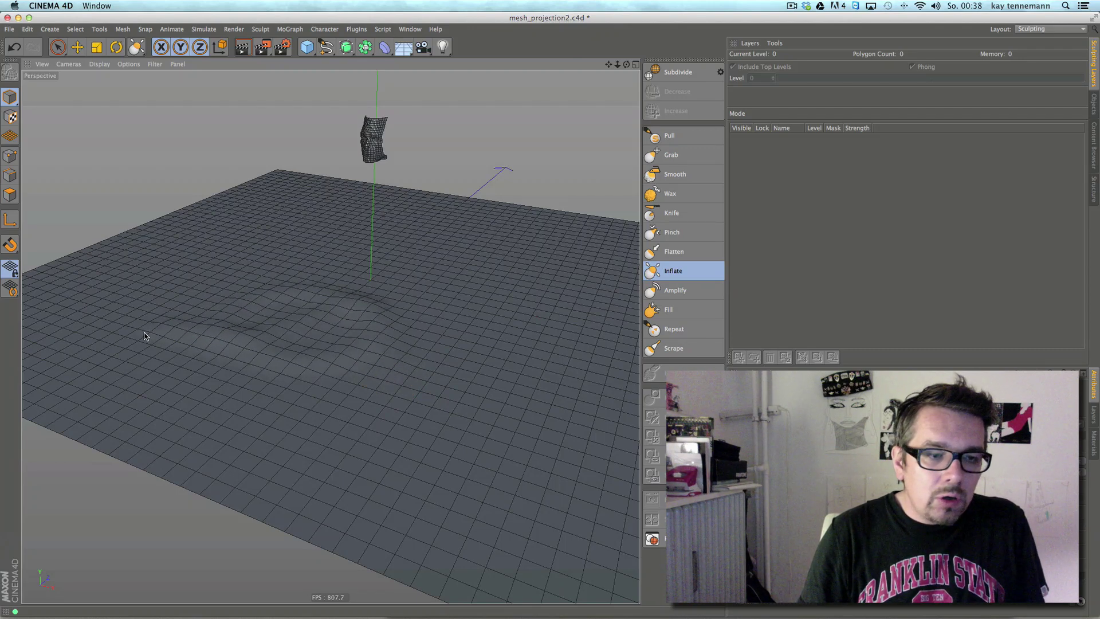
{"action": "mouse_move", "coordinate": [139, 340]}
{"action": "left_mouse_down"}
{"action": "mouse_move", "coordinate": [264, 430]}
{"action": "mouse_move", "coordinate": [437, 432]}
{"action": "mouse_move", "coordinate": [555, 370]}
{"action": "mouse_move", "coordinate": [556, 307]}
{"action": "mouse_move", "coordinate": [473, 307]}
{"action": "mouse_move", "coordinate": [482, 372]}
{"action": "mouse_move", "coordinate": [543, 456]}
{"action": "mouse_move", "coordinate": [488, 542]}
{"action": "mouse_move", "coordinate": [400, 499]}
{"action": "mouse_move", "coordinate": [363, 394]}
{"action": "mouse_move", "coordinate": [243, 315]}
{"action": "mouse_move", "coordinate": [180, 353]}
{"action": "mouse_move", "coordinate": [376, 414]}
{"action": "mouse_move", "coordinate": [441, 284]}
{"action": "mouse_move", "coordinate": [250, 311]}
{"action": "mouse_move", "coordinate": [267, 287]}
{"action": "mouse_move", "coordinate": [247, 252]}
{"action": "mouse_move", "coordinate": [209, 252]}
{"action": "mouse_move", "coordinate": [193, 217]}
{"action": "mouse_move", "coordinate": [134, 161]}
{"action": "left_mouse_up"}
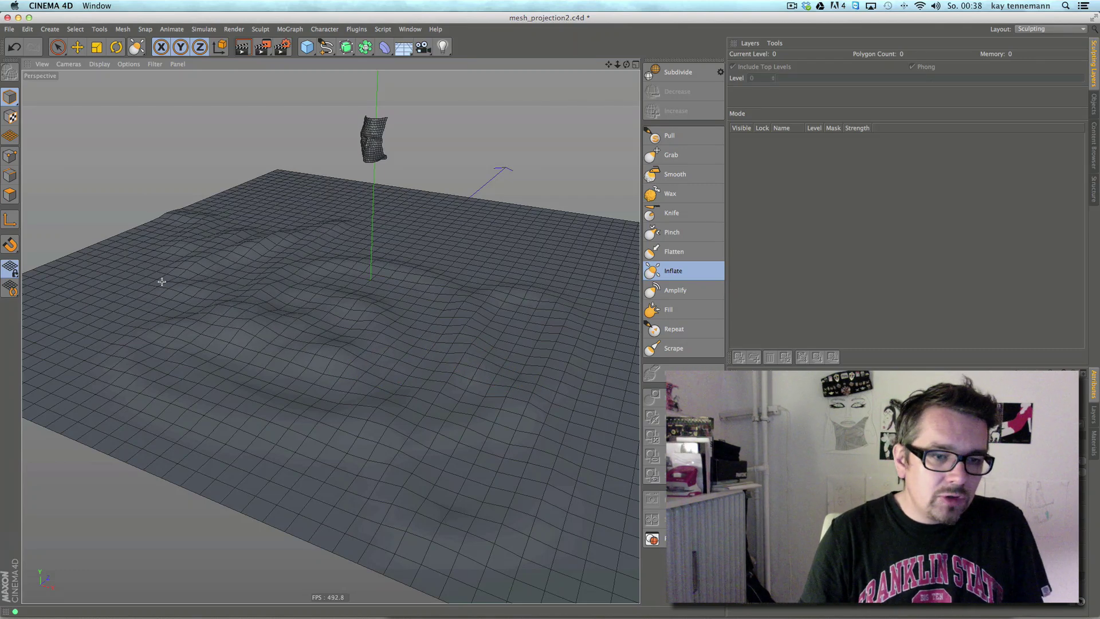
{"action": "mouse_move", "coordinate": [293, 213]}
{"action": "left_mouse_down", "text": "alt"}
{"action": "mouse_move", "coordinate": [348, 314]}
{"action": "mouse_move", "coordinate": [392, 319]}
{"action": "left_mouse_up", "text": "alt"}
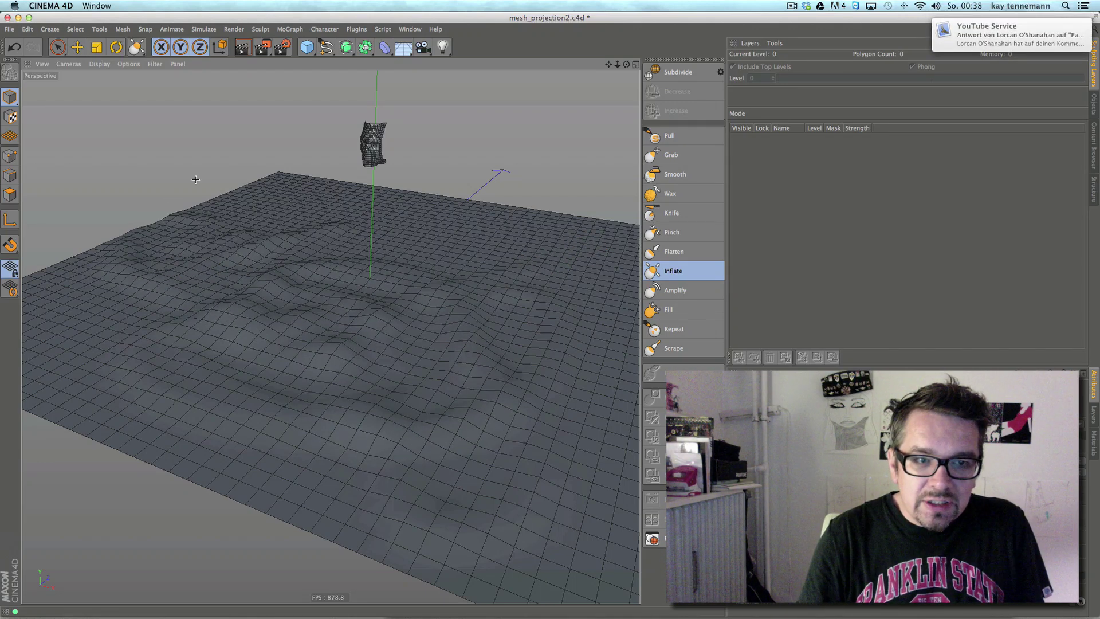
{"action": "mouse_move", "coordinate": [254, 231]}
{"action": "left_mouse_down"}
{"action": "mouse_move", "coordinate": [381, 203]}
{"action": "mouse_move", "coordinate": [335, 264]}
{"action": "mouse_move", "coordinate": [460, 245]}
{"action": "mouse_move", "coordinate": [421, 301]}
{"action": "mouse_move", "coordinate": [444, 433]}
{"action": "left_mouse_up"}
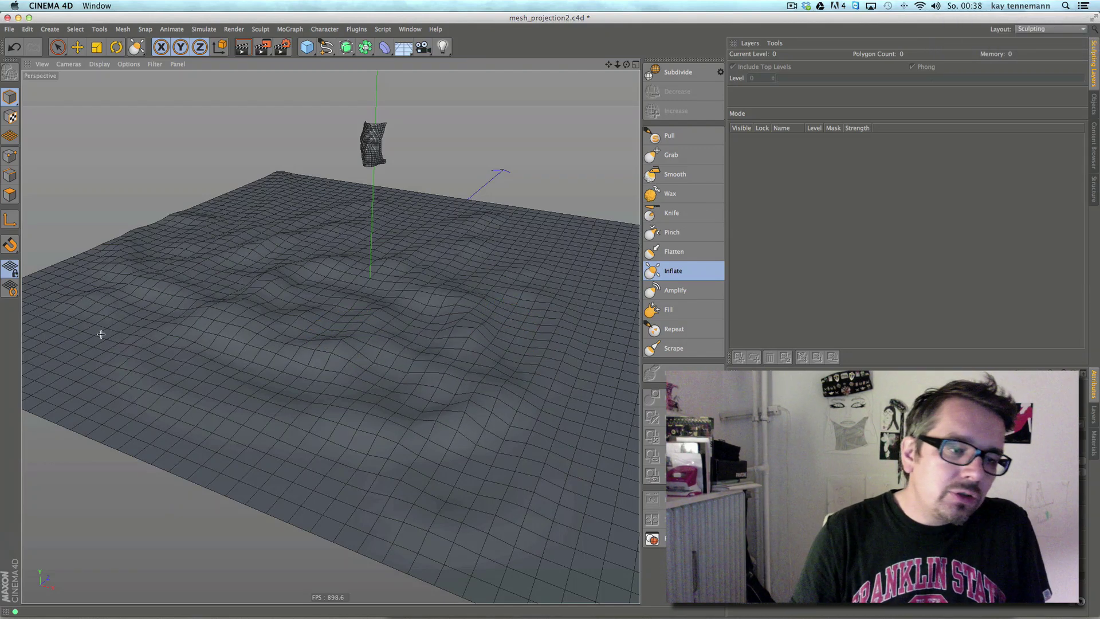
{"action": "scroll", "coordinate": [452, 240], "scroll_direction": "up", "scroll_amount": 5}
{"action": "mouse_move", "coordinate": [469, 268]}
{"action": "left_mouse_down"}
{"action": "mouse_move", "coordinate": [417, 336]}
{"action": "mouse_move", "coordinate": [318, 349]}
{"action": "mouse_move", "coordinate": [288, 426]}
{"action": "mouse_move", "coordinate": [481, 331]}
{"action": "mouse_move", "coordinate": [406, 404]}
{"action": "mouse_move", "coordinate": [507, 274]}
{"action": "mouse_move", "coordinate": [448, 368]}
{"action": "left_mouse_up"}
{"action": "scroll", "coordinate": [383, 183], "scroll_direction": "down", "scroll_amount": 5}
{"action": "left_click_drag", "start_coordinate": [382, 179], "coordinate": [327, 321], "text": "alt"}
Zoom the view to show the low-res face mesh above the bumpy plane.
{"action": "scroll", "coordinate": [307, 368], "scroll_direction": "up", "scroll_amount": 4}
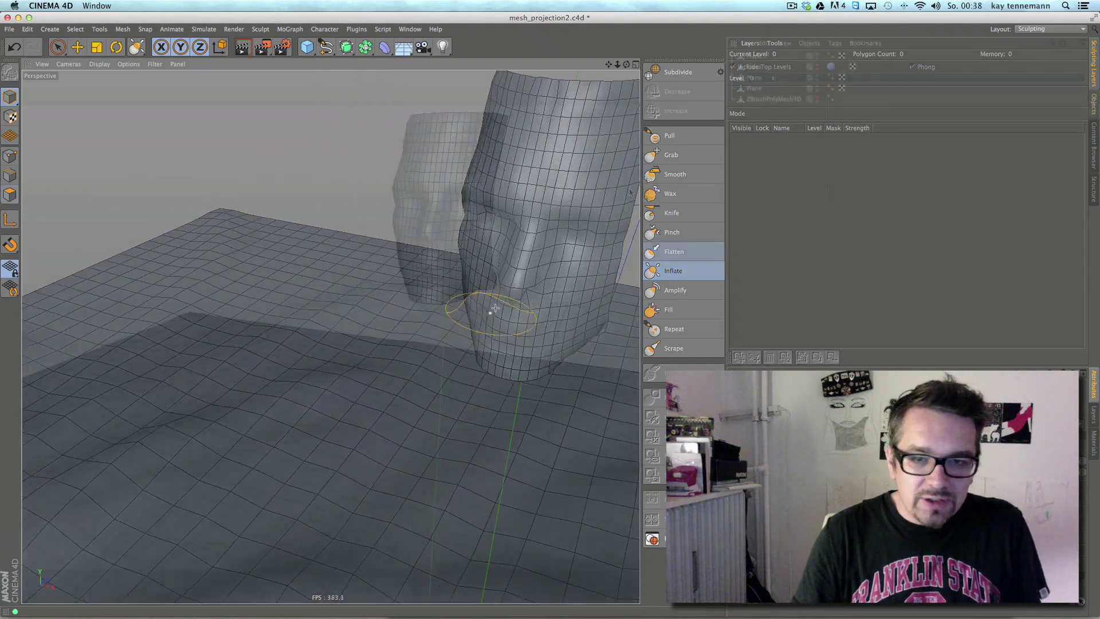